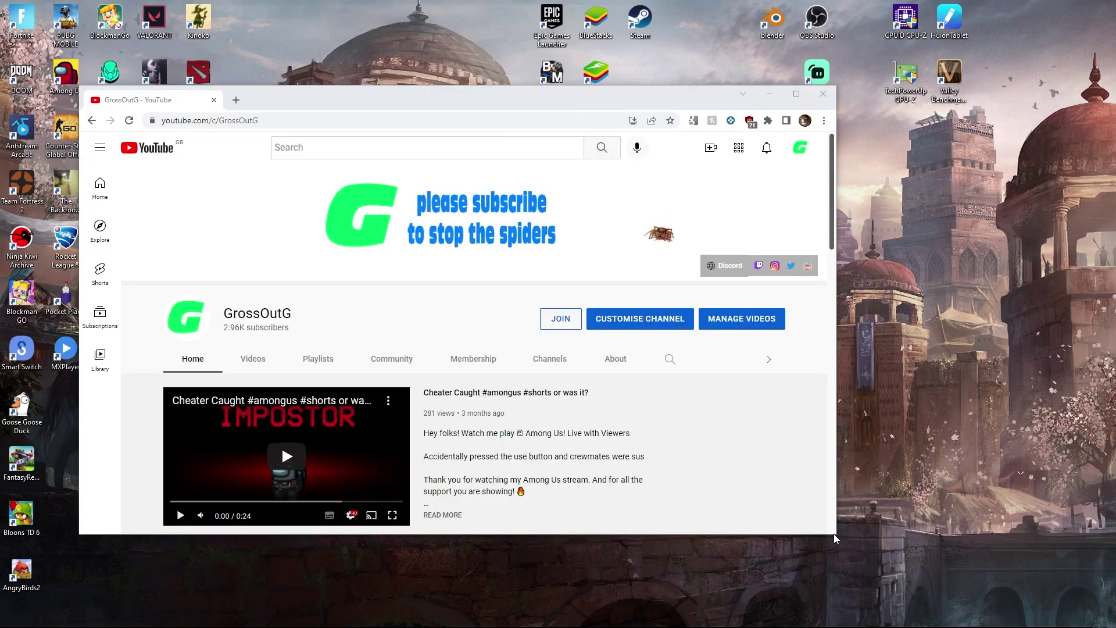
Enlarge the Chrome window on the GrossOutG channel page, wider and taller
{"action": "left_click_drag", "start_coordinate": [836, 532], "coordinate": [986, 534]}
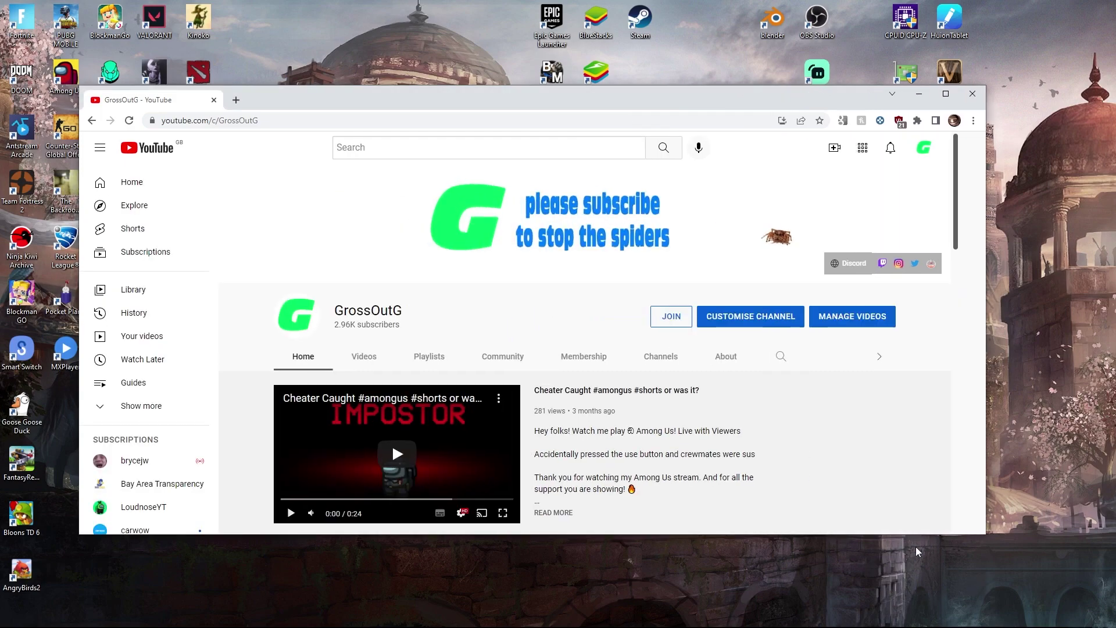
{"action": "left_click_drag", "start_coordinate": [911, 536], "coordinate": [911, 596]}
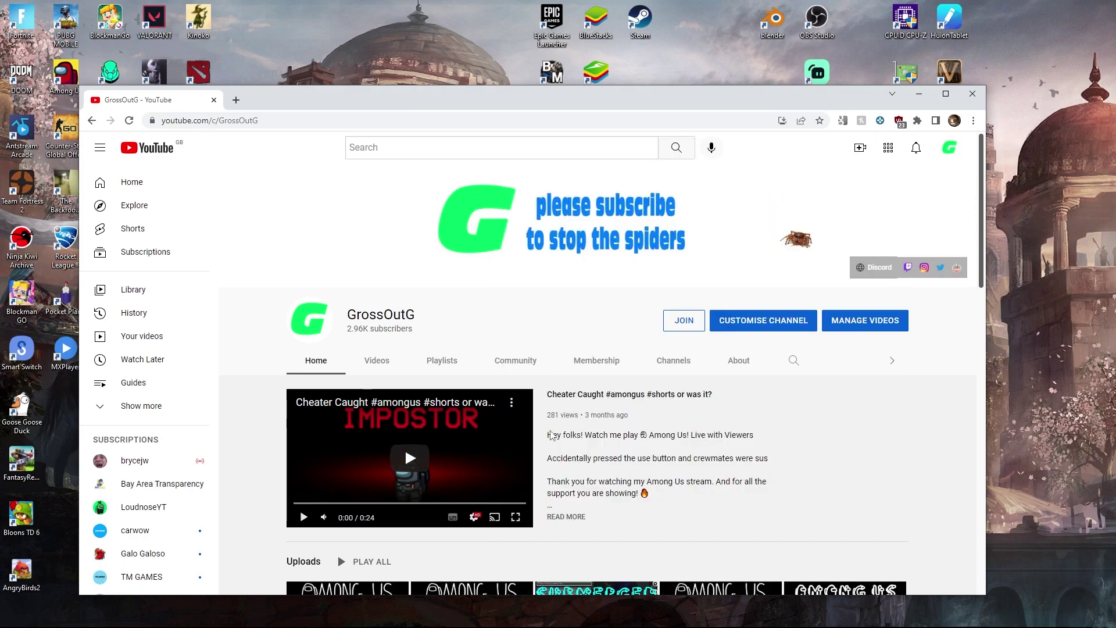
{"action": "left_click", "coordinate": [522, 365]}
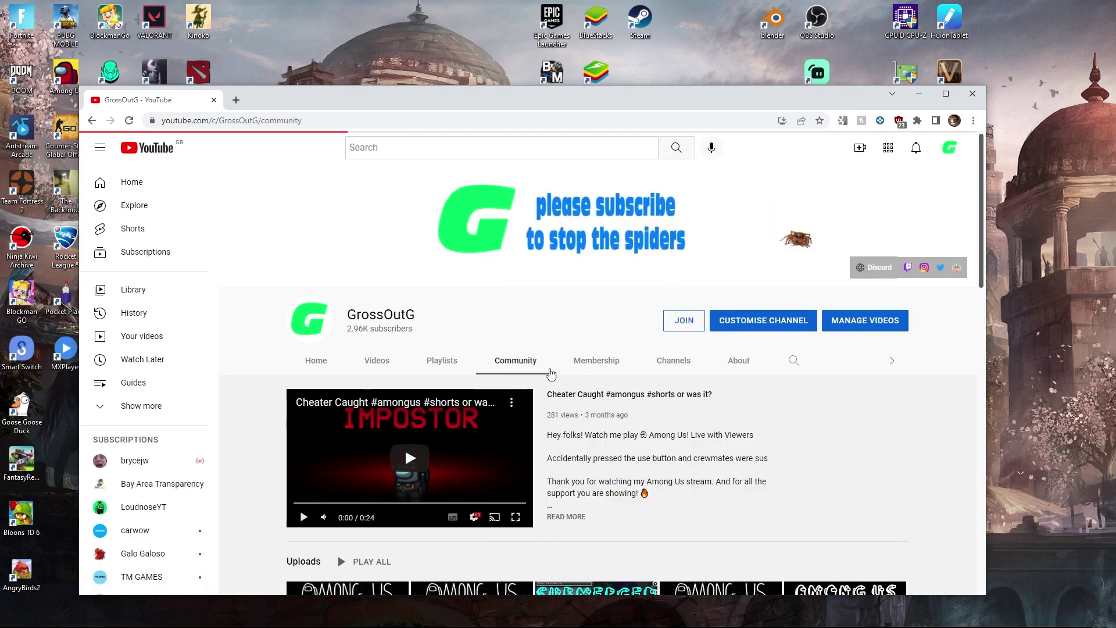
{"action": "scroll", "coordinate": [490, 409], "scroll_direction": "down", "scroll_amount": 3}
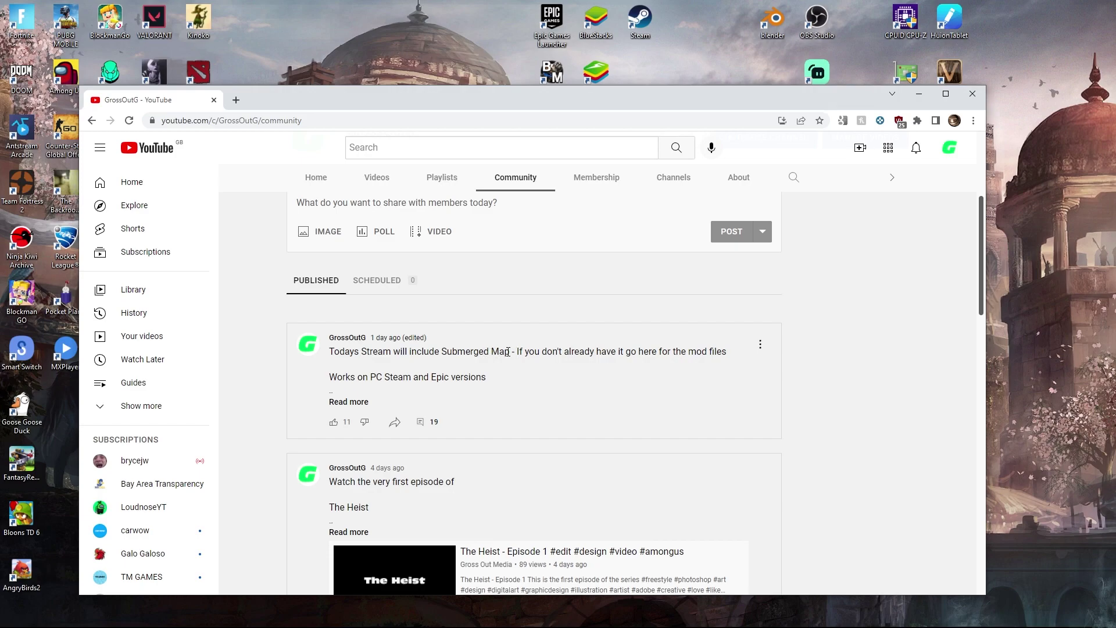
{"action": "left_click", "coordinate": [367, 403]}
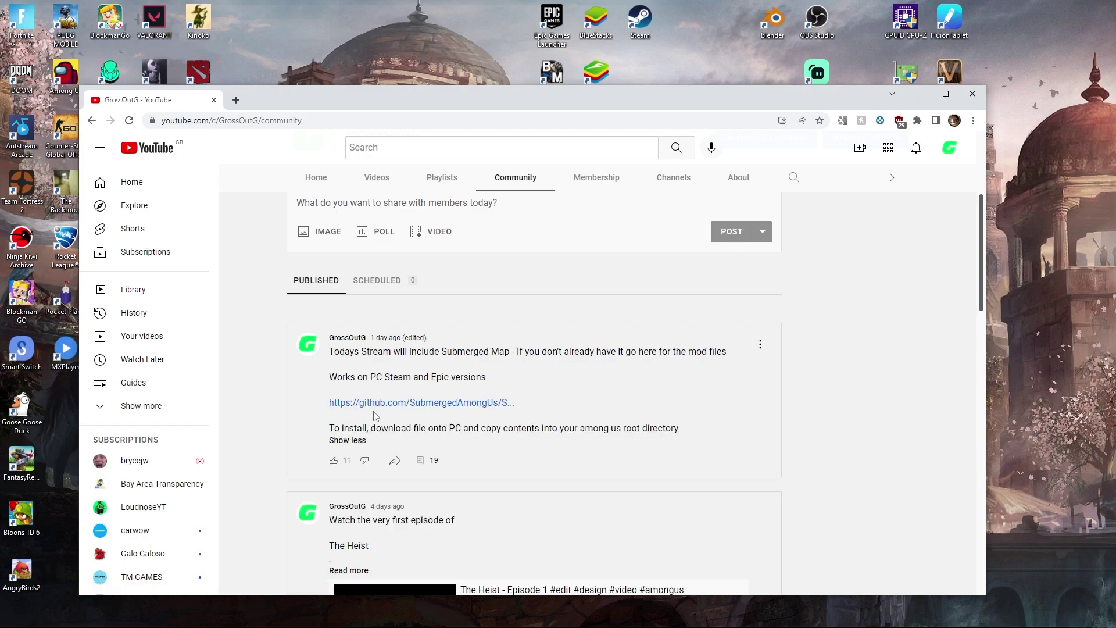
{"action": "left_click", "coordinate": [409, 404]}
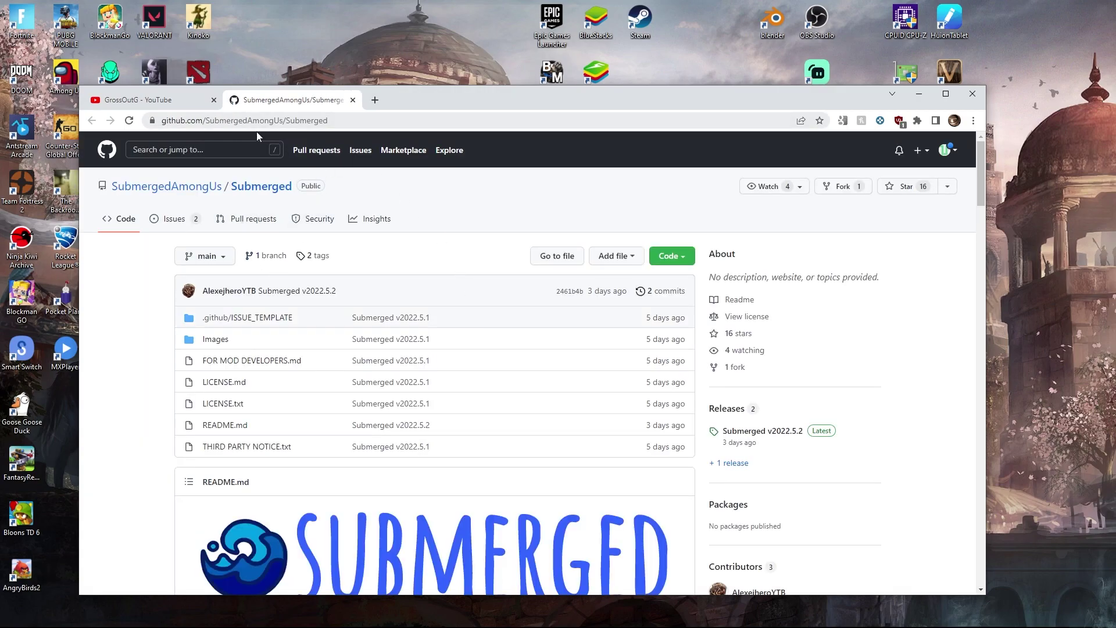
Maximize the Chrome window showing the Submerged GitHub repository
{"action": "double_click", "coordinate": [435, 103]}
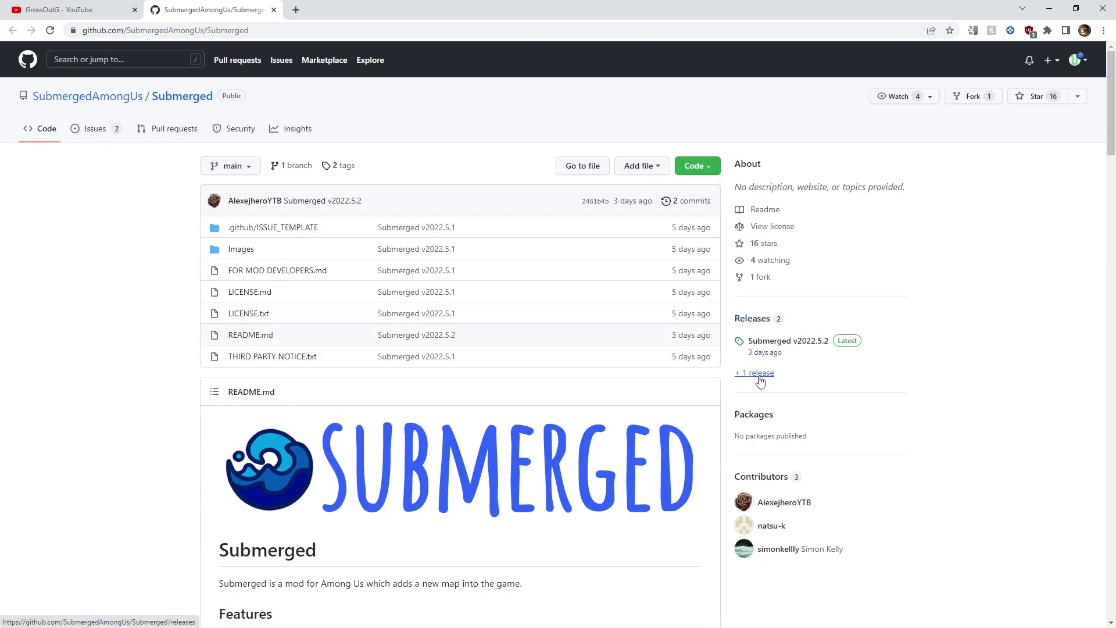
View the Submerged installation instructions and jump to the README's Releases table
{"action": "left_click", "coordinate": [759, 373]}
{"action": "scroll", "coordinate": [616, 367], "scroll_direction": "down", "scroll_amount": 2}
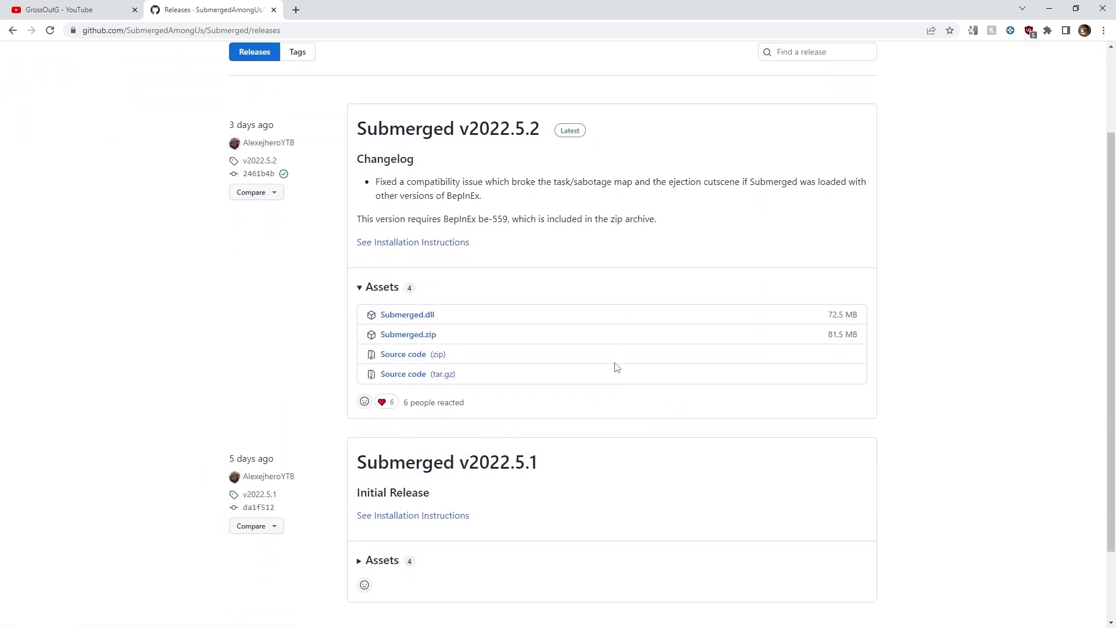
{"action": "scroll", "coordinate": [617, 367], "scroll_direction": "down", "scroll_amount": 2}
{"action": "scroll", "coordinate": [540, 353], "scroll_direction": "up", "scroll_amount": 4}
{"action": "left_click", "coordinate": [458, 328]}
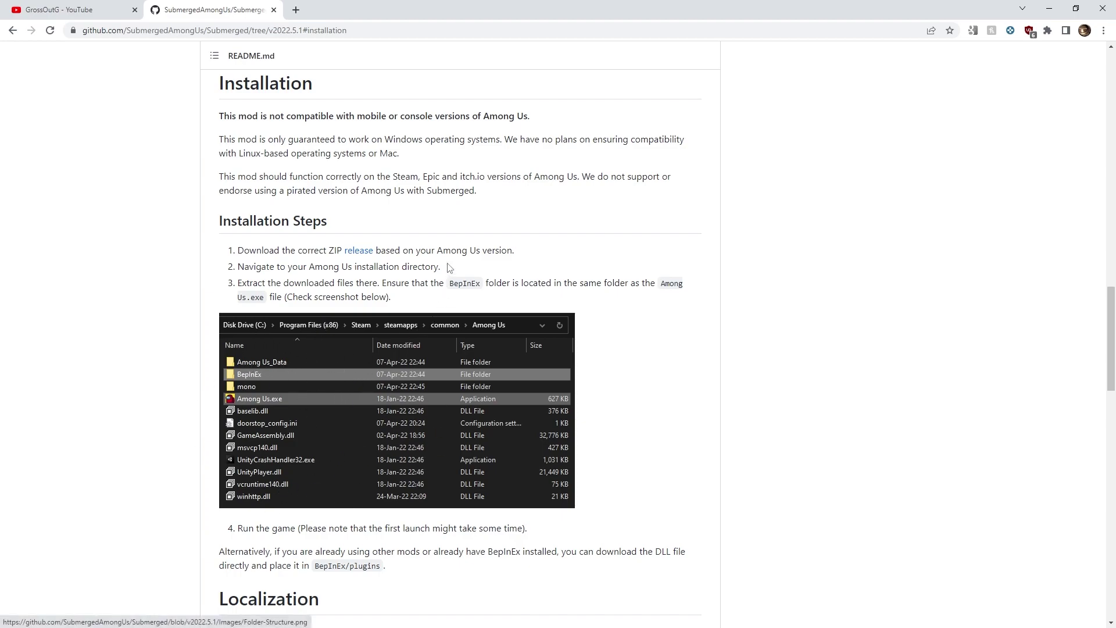
{"action": "left_click", "coordinate": [358, 250]}
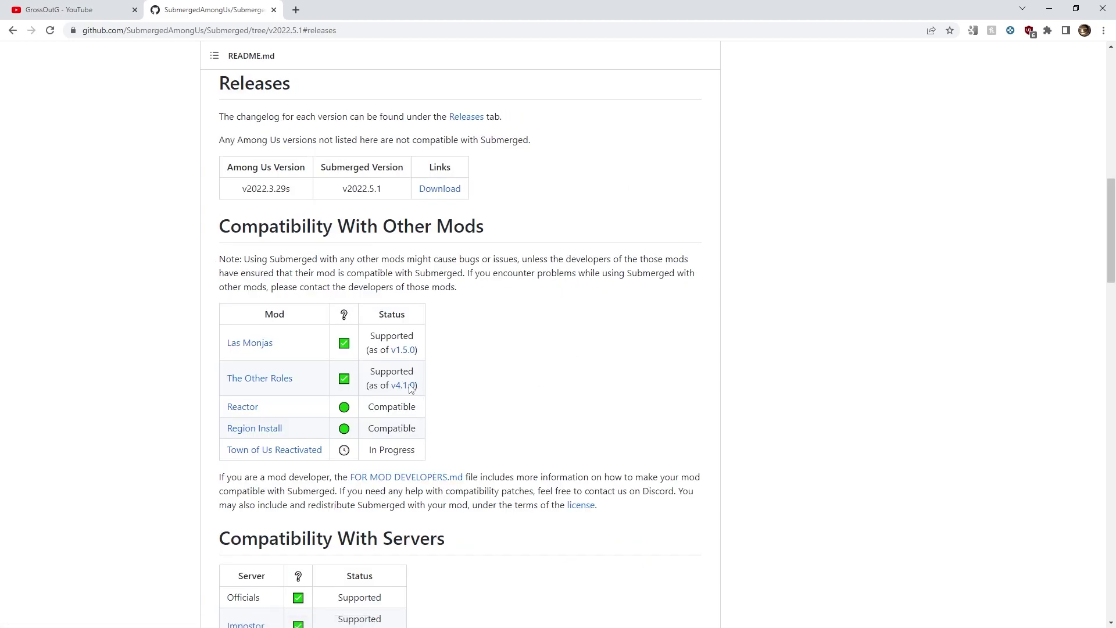
{"action": "scroll", "coordinate": [386, 277], "scroll_direction": "up", "scroll_amount": 2}
{"action": "scroll", "coordinate": [356, 256], "scroll_direction": "up", "scroll_amount": 3}
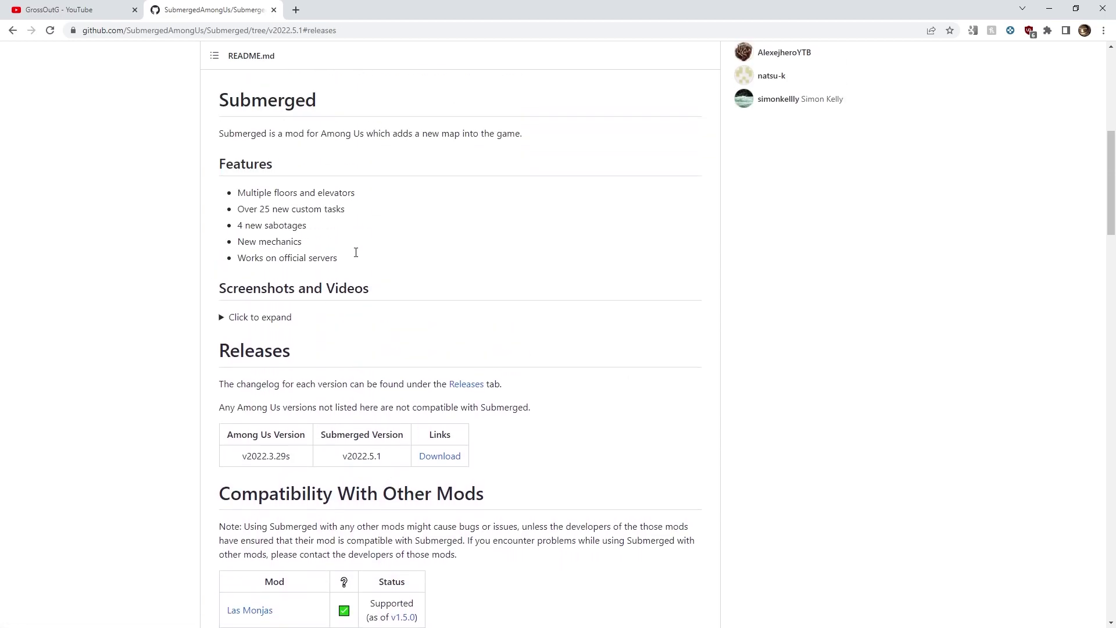
{"action": "scroll", "coordinate": [355, 257], "scroll_direction": "up", "scroll_amount": 3}
{"action": "scroll", "coordinate": [355, 256], "scroll_direction": "down", "scroll_amount": 2}
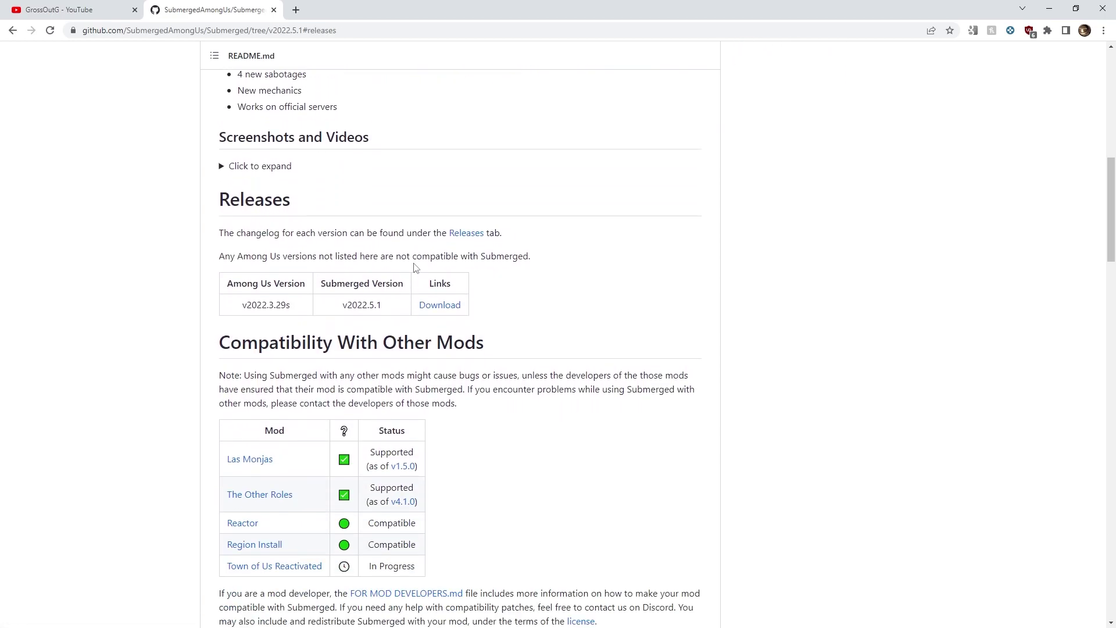
Download Submerged.zip from the v2022.5.1 release assets
{"action": "left_click", "coordinate": [449, 307]}
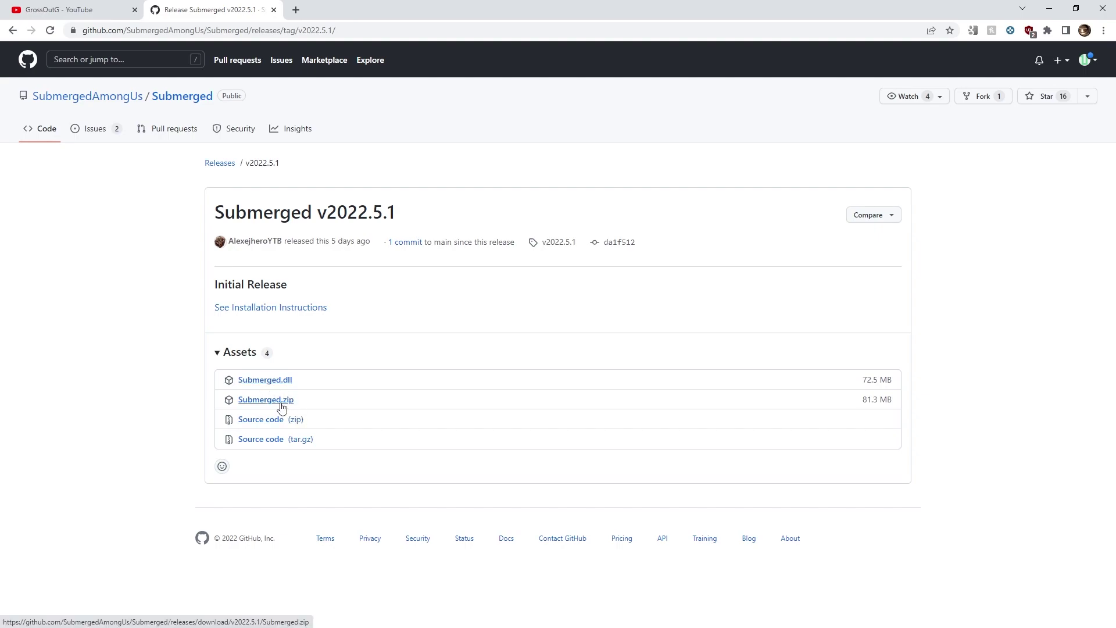
{"action": "left_click", "coordinate": [266, 400]}
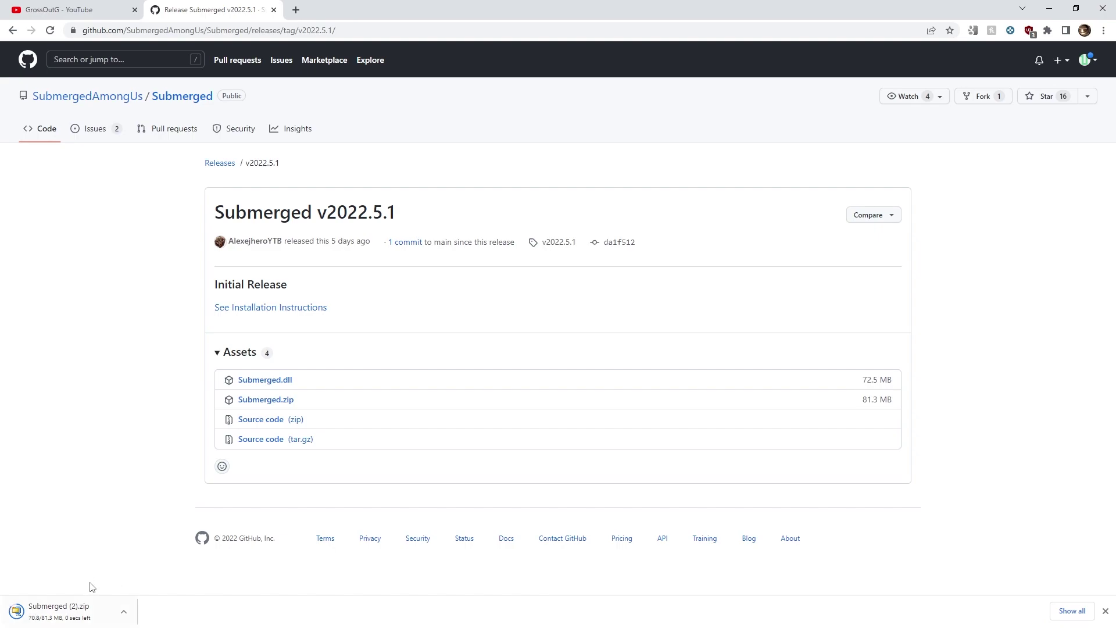
{"action": "left_click", "coordinate": [124, 612]}
Show Submerged.zip in the Temp folder and extract it to 'Submerged\'
{"action": "left_click", "coordinate": [160, 573]}
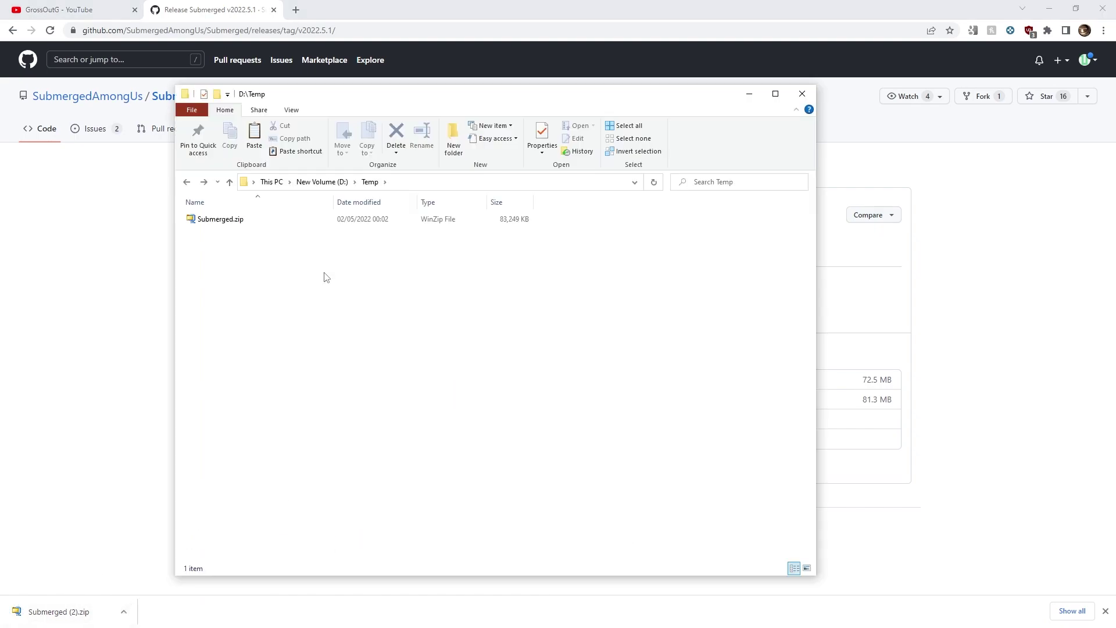
{"action": "left_click", "coordinate": [238, 223]}
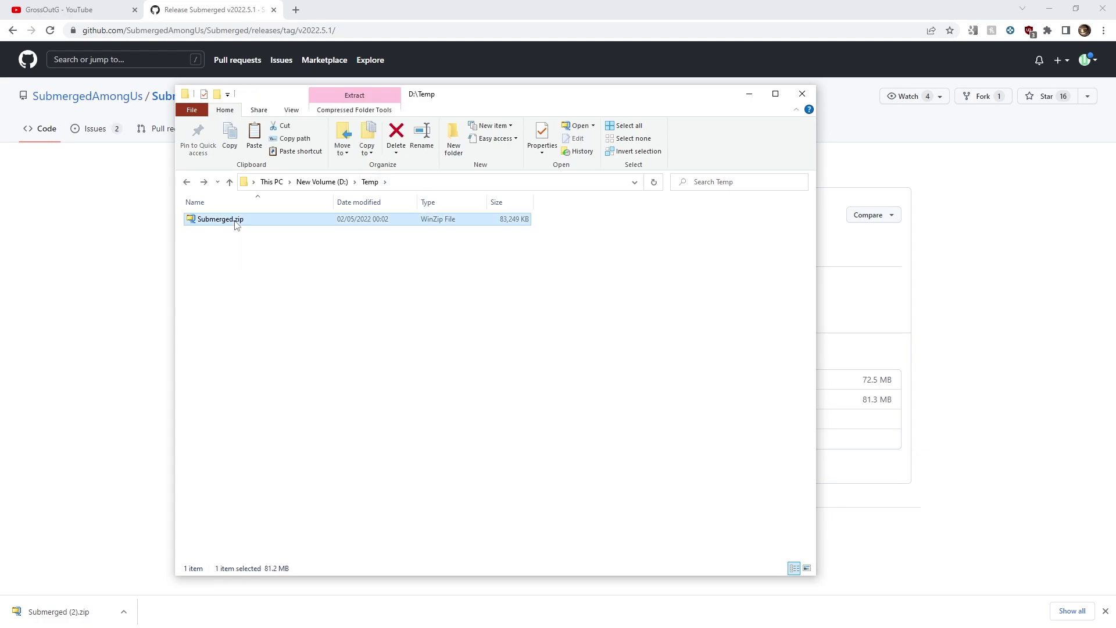
{"action": "right_click", "coordinate": [235, 224]}
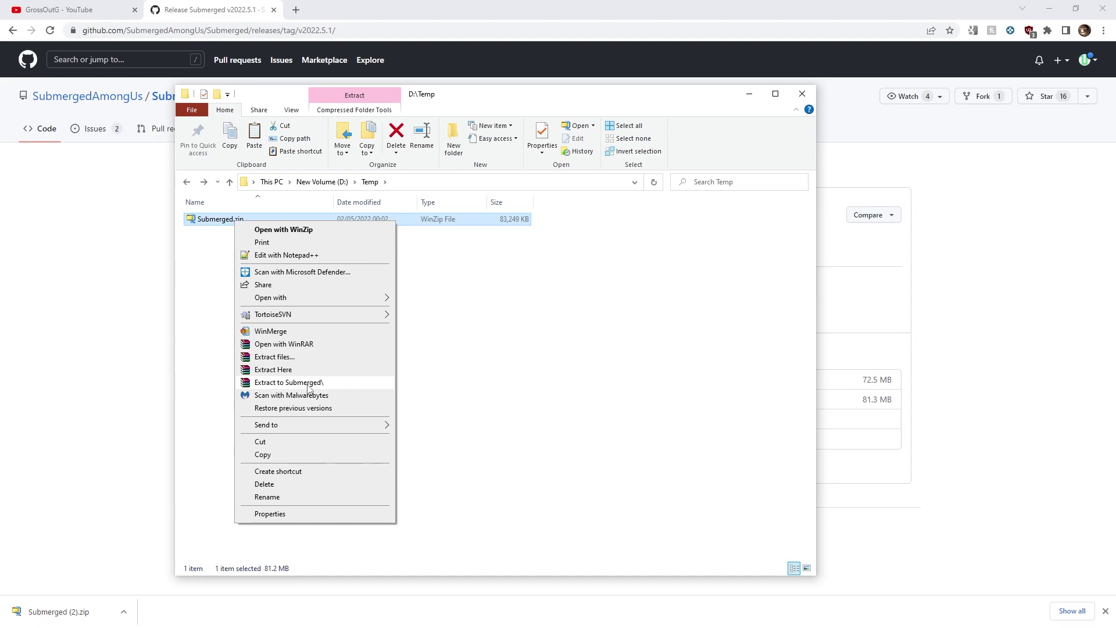
{"action": "left_click", "coordinate": [309, 383]}
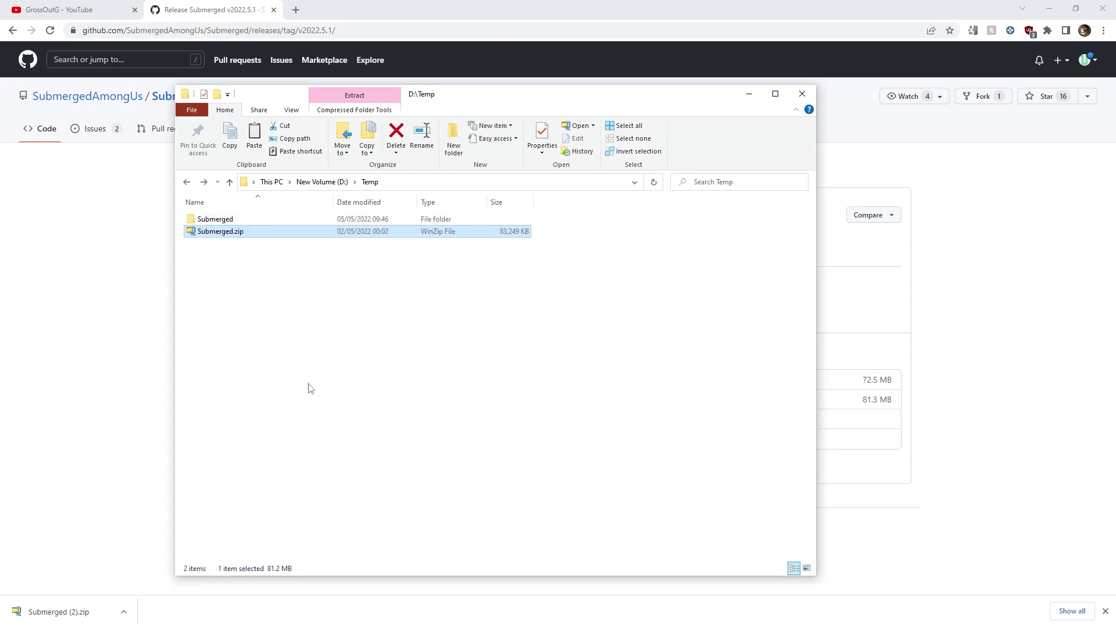
Check Submerged\BepInEx\plugins for Submerged.dll, then select all five extracted items
{"action": "double_click", "coordinate": [231, 219]}
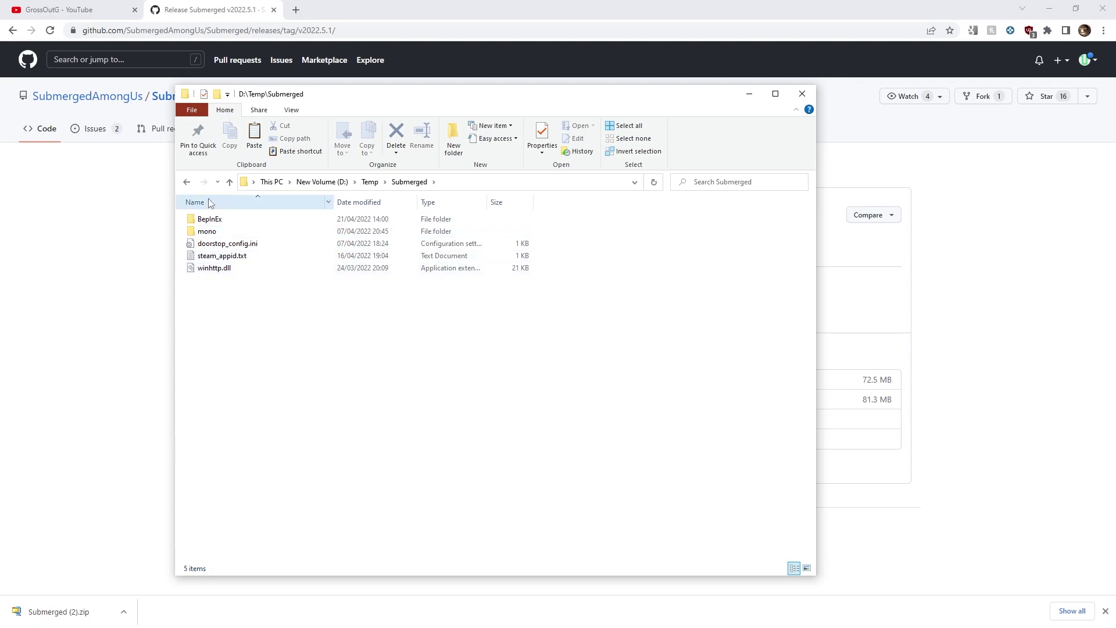
{"action": "double_click", "coordinate": [214, 219]}
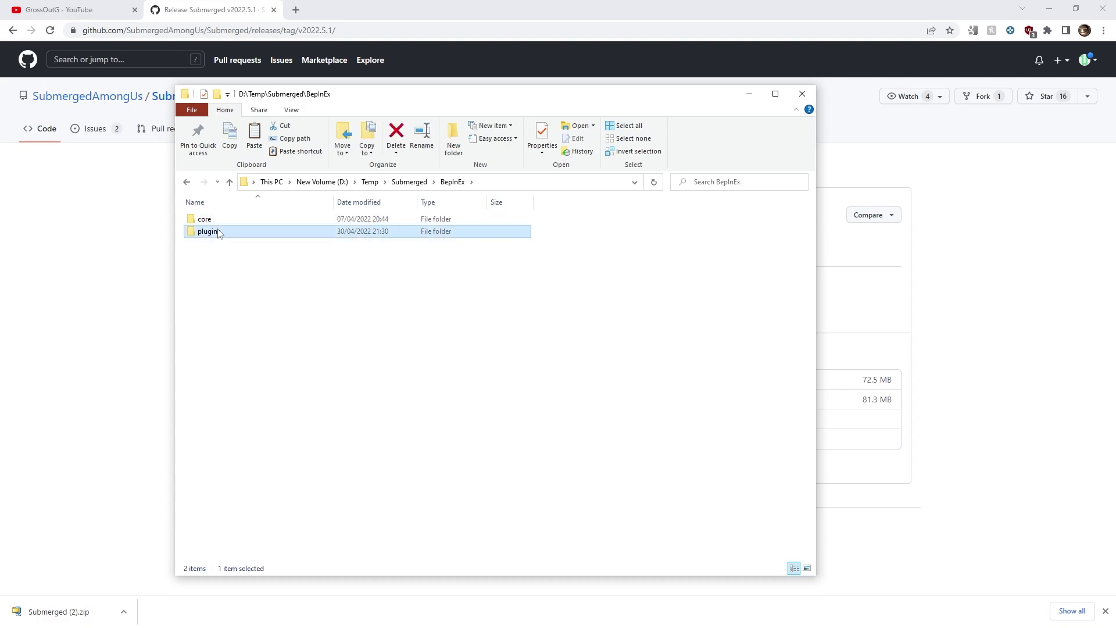
{"action": "double_click", "coordinate": [219, 233]}
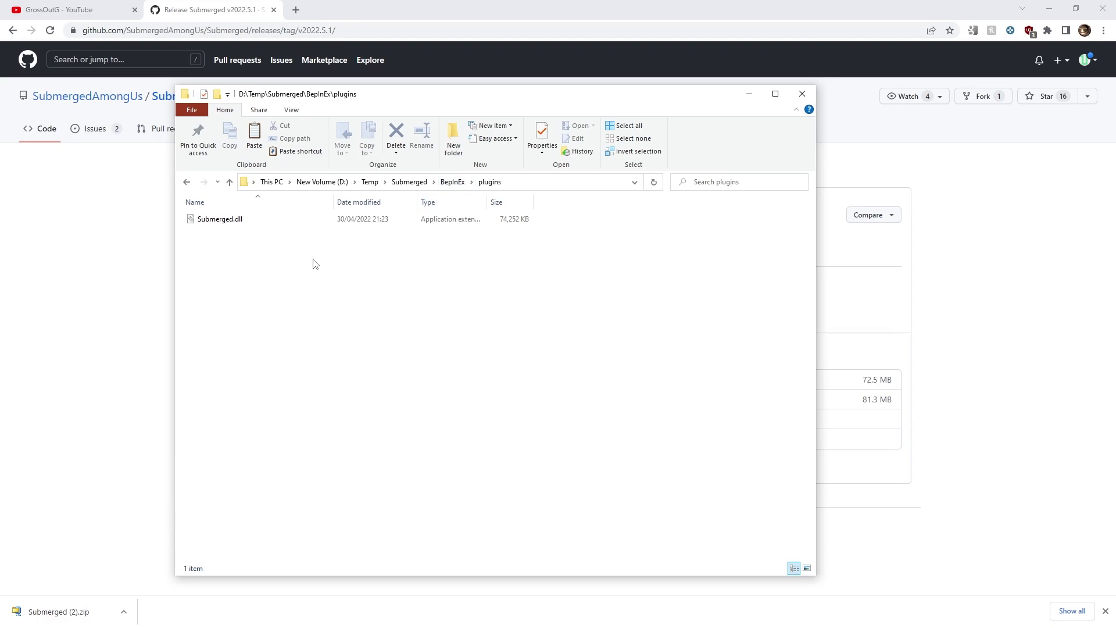
{"action": "left_click", "coordinate": [410, 181]}
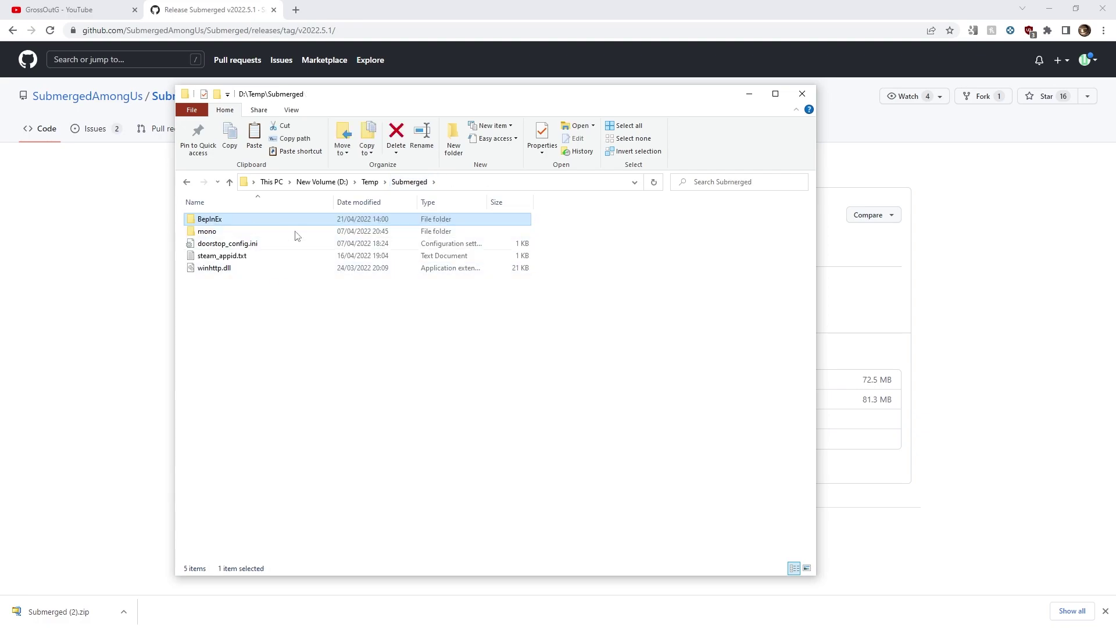
{"action": "left_click_drag", "start_coordinate": [270, 307], "coordinate": [205, 216]}
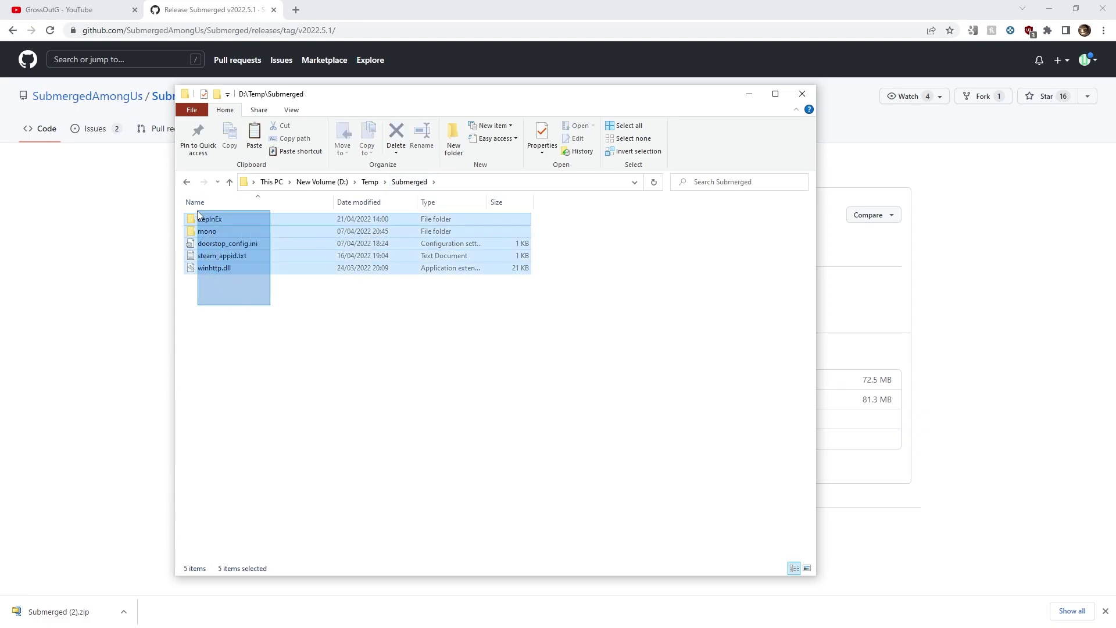
{"action": "right_click", "coordinate": [218, 248]}
Paste the five Submerged items into the Among Us folder, replacing files, then open Task Manager
{"action": "left_click", "coordinate": [247, 445]}
{"action": "key", "text": "alt+Tab"}
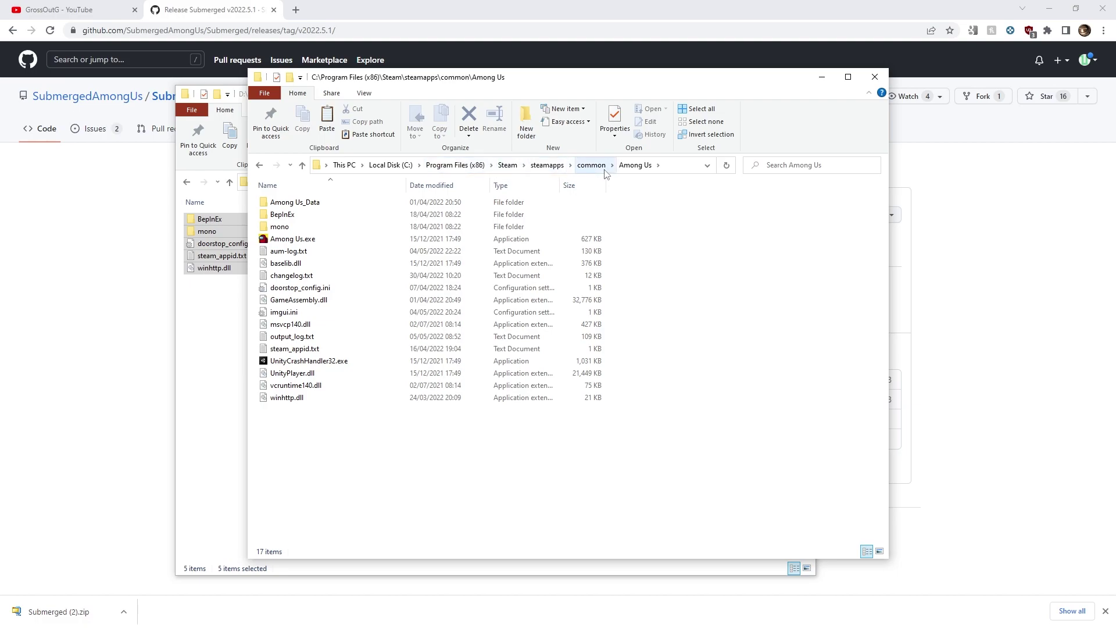
{"action": "right_click", "coordinate": [393, 459]}
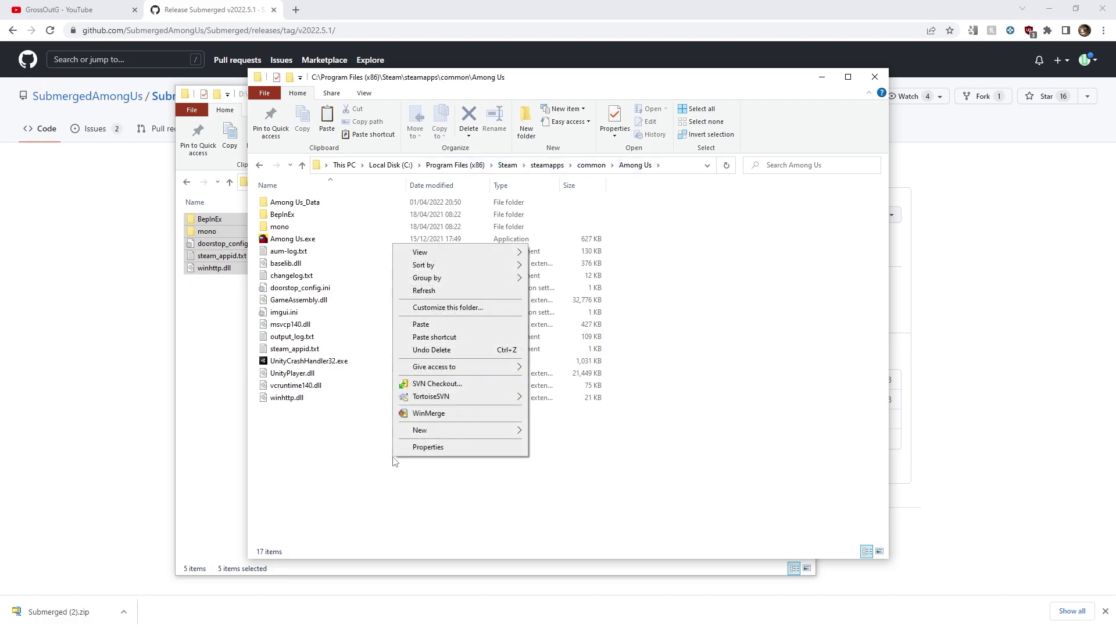
{"action": "left_click", "coordinate": [456, 326]}
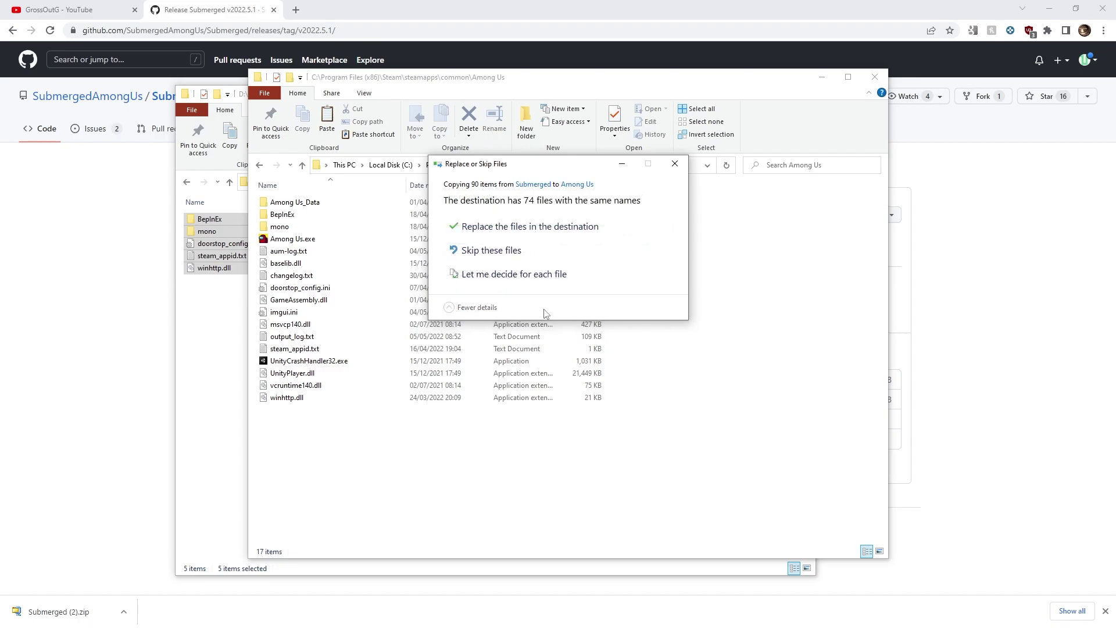
{"action": "left_click", "coordinate": [509, 233]}
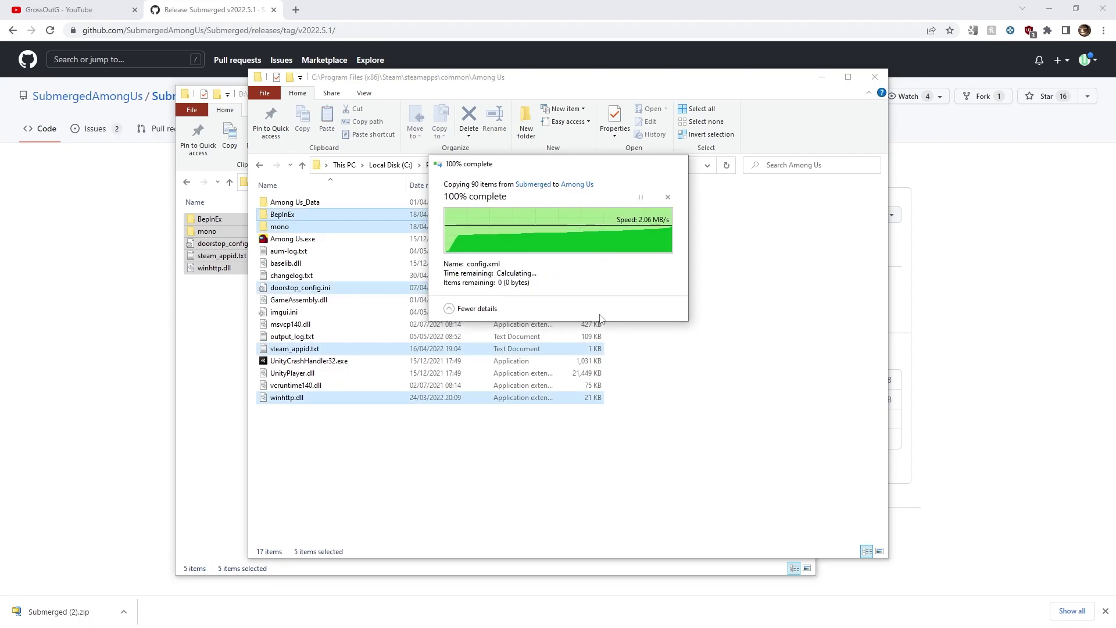
{"action": "left_click", "coordinate": [578, 460]}
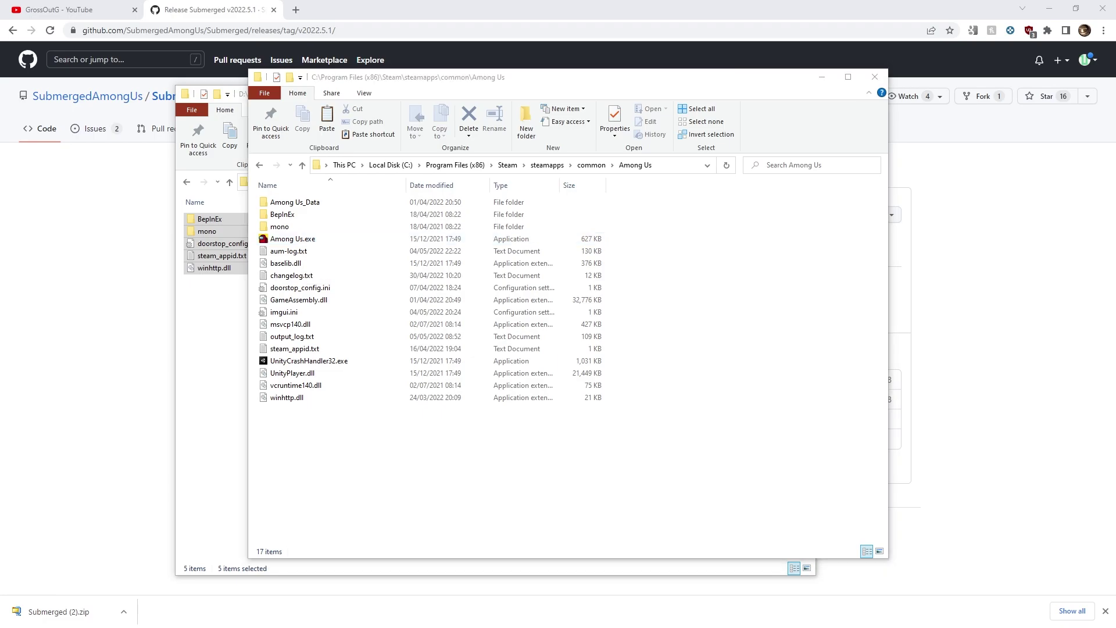
{"action": "key", "text": "ctrl+shift+Escape"}
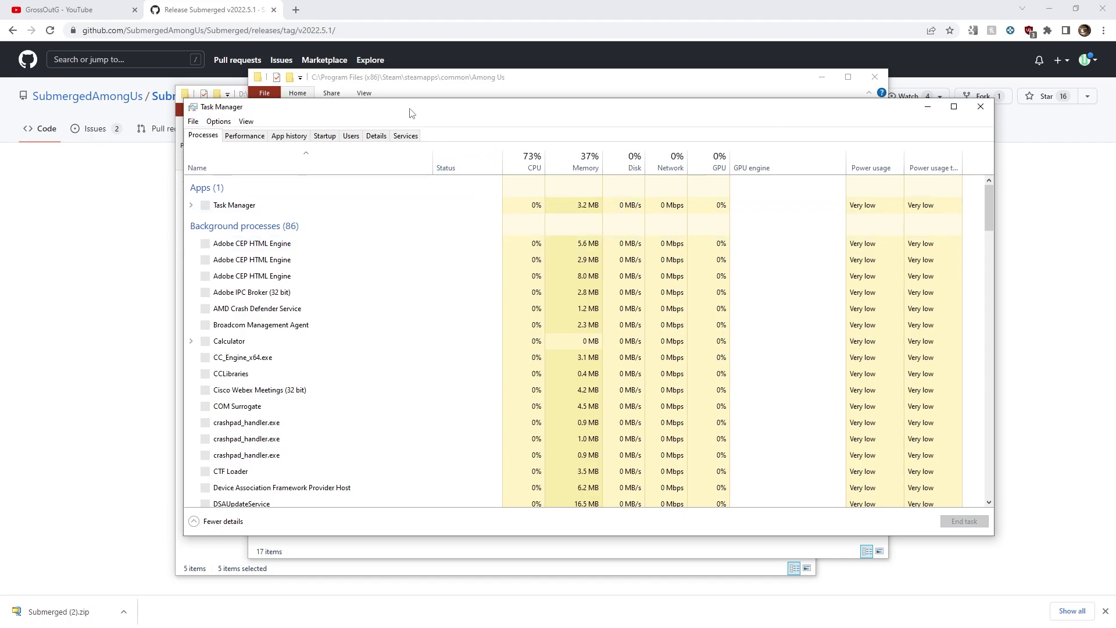
Expand Among Us.exe in Task Manager and open its child process's file location
{"action": "left_click_drag", "start_coordinate": [410, 108], "coordinate": [415, 92]}
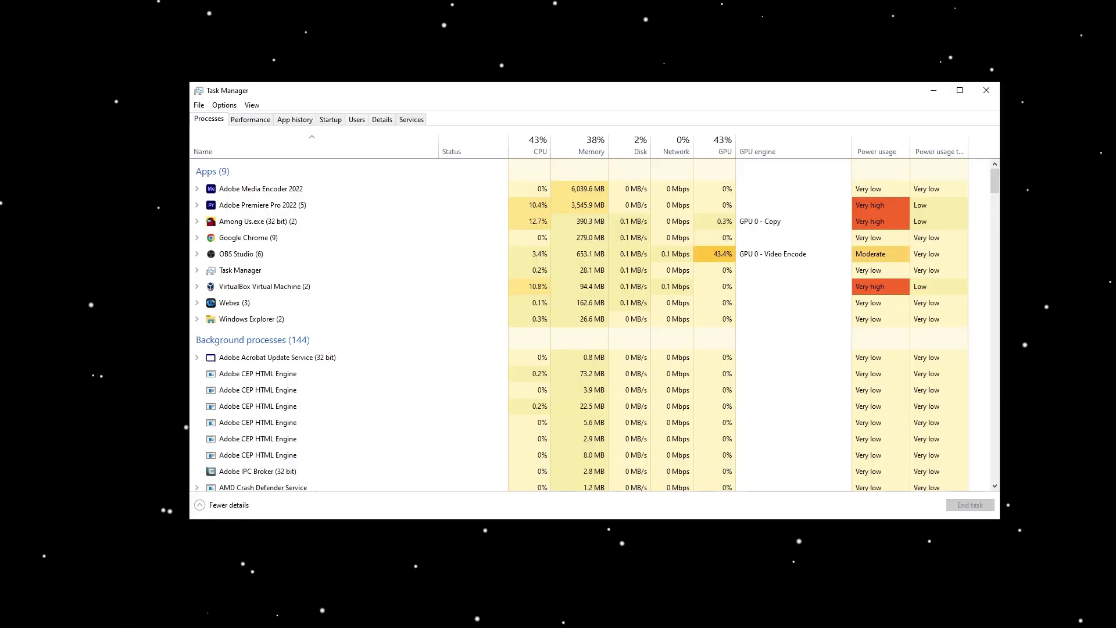
{"action": "left_click", "coordinate": [260, 222]}
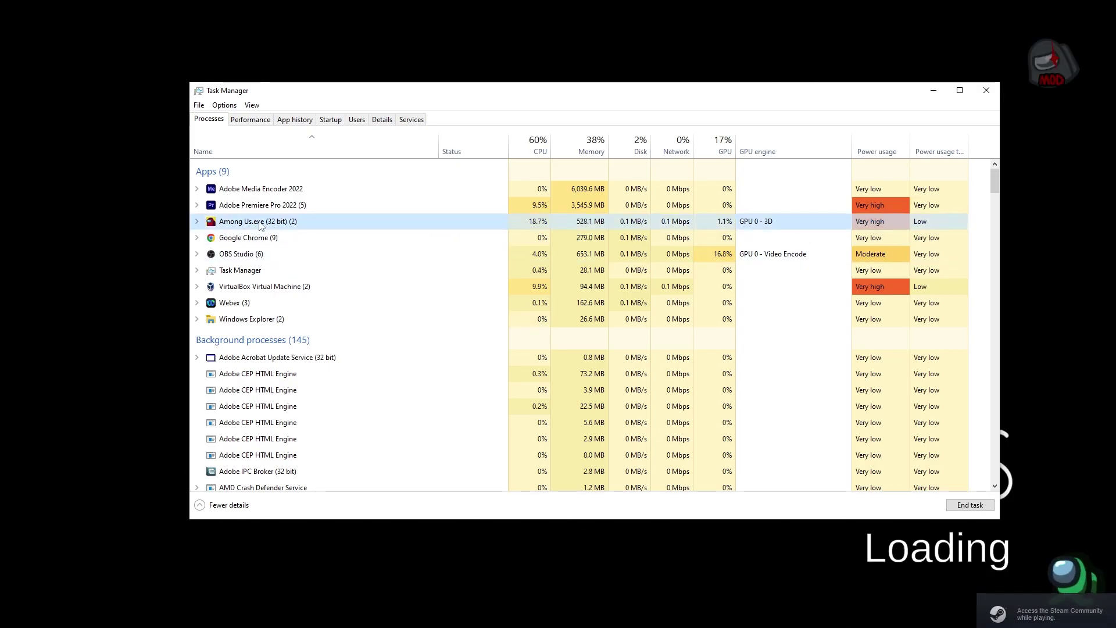
{"action": "right_click", "coordinate": [260, 222]}
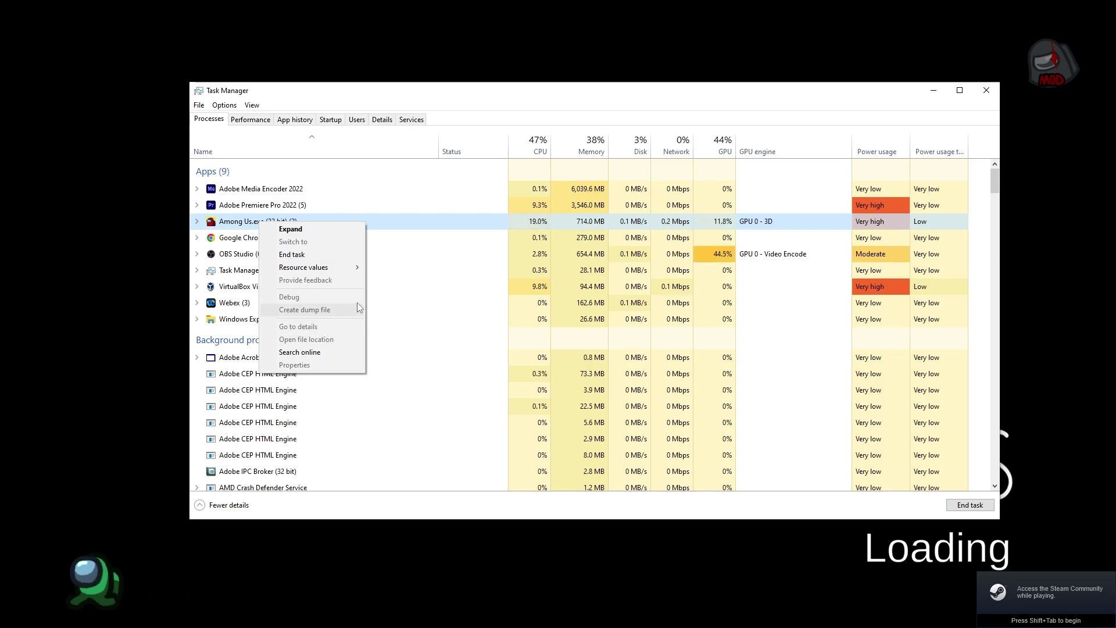
{"action": "left_click", "coordinate": [200, 222]}
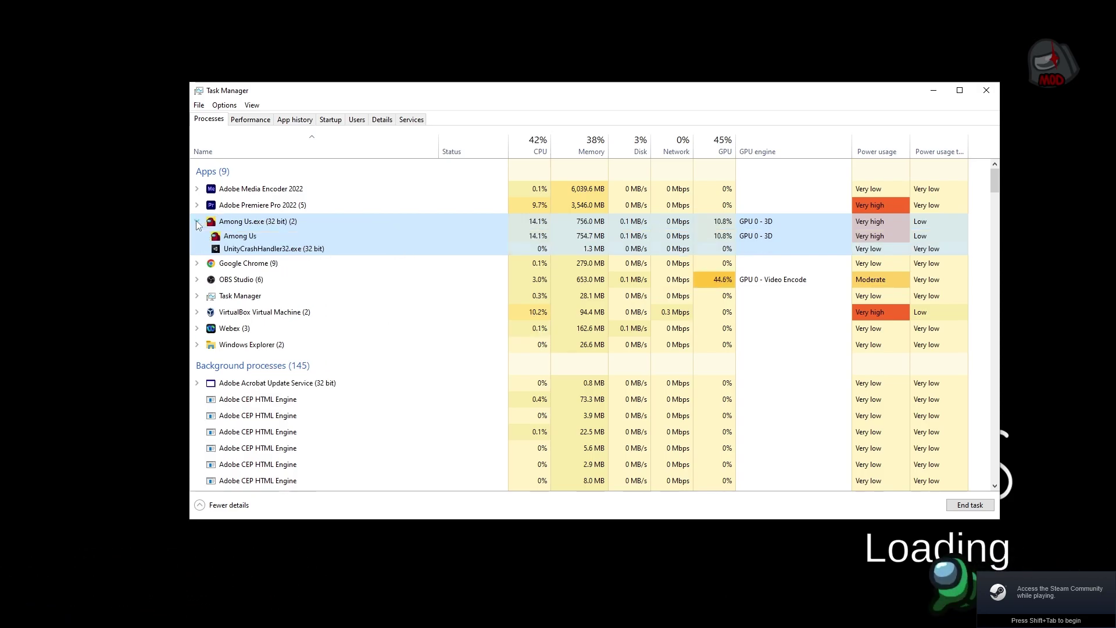
{"action": "right_click", "coordinate": [240, 237]}
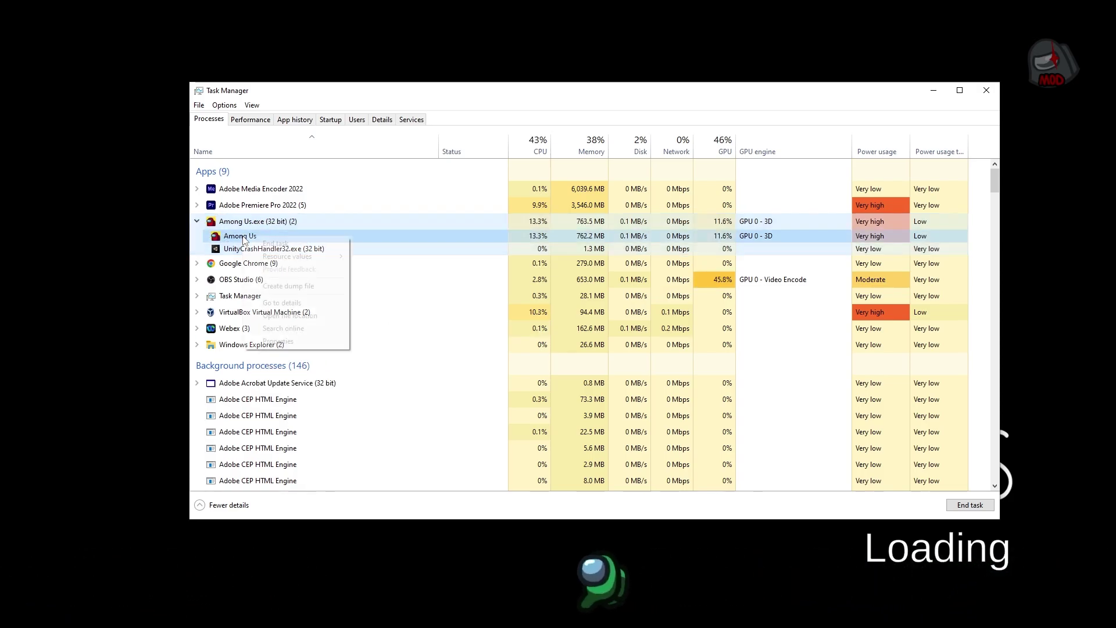
{"action": "left_click", "coordinate": [289, 302]}
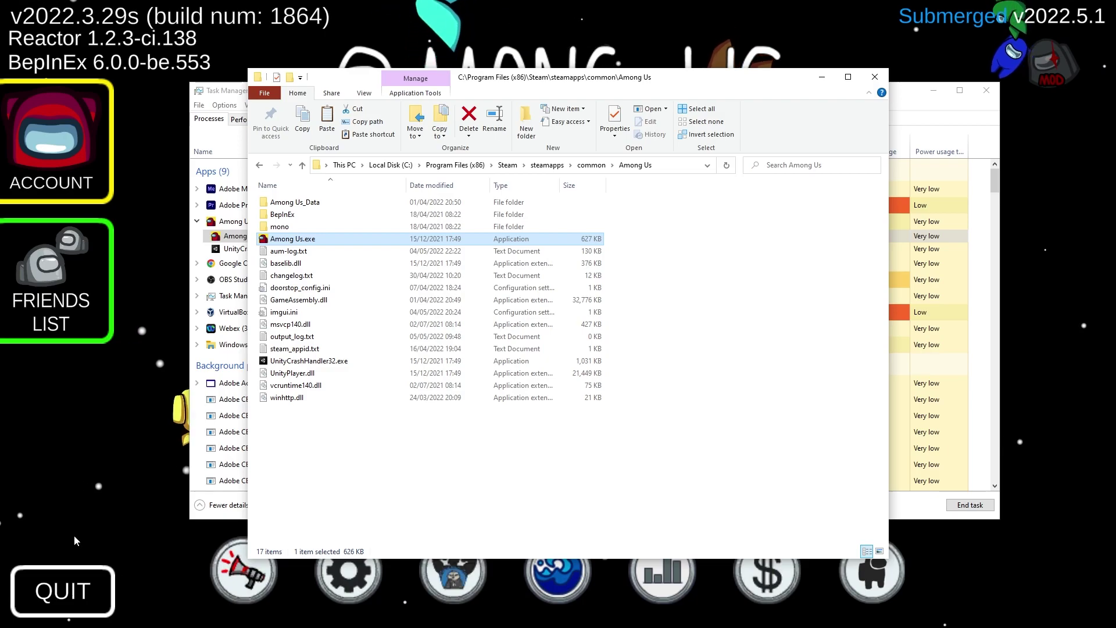
Bring Among Us forward and start Freeplay on the SUBMERGED map
{"action": "left_click", "coordinate": [846, 248]}
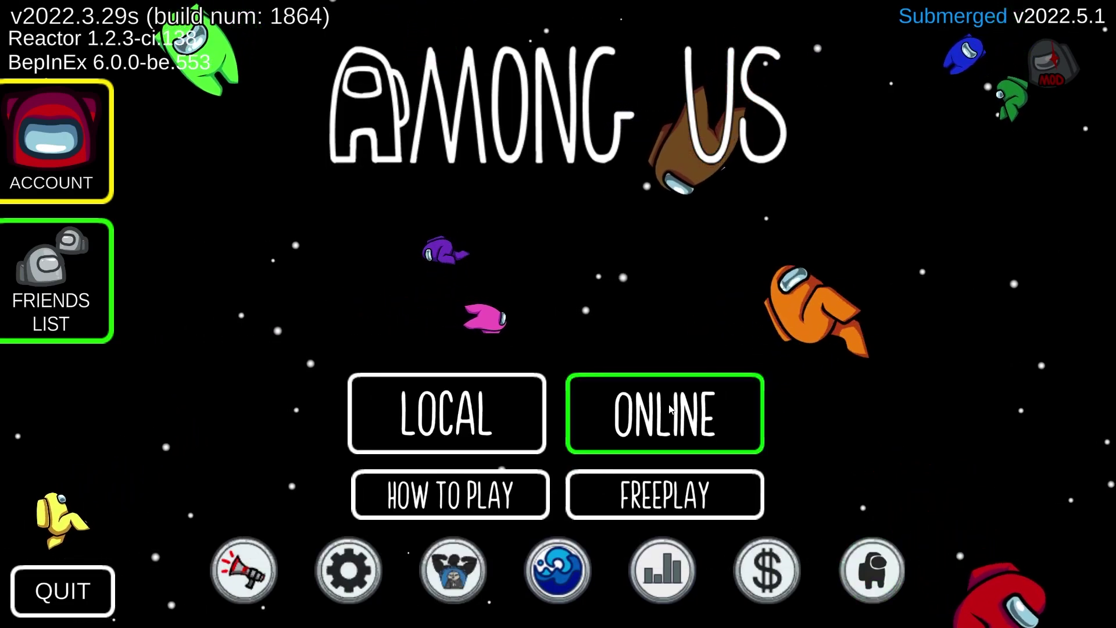
{"action": "left_click", "coordinate": [666, 494]}
{"action": "left_click", "coordinate": [901, 569]}
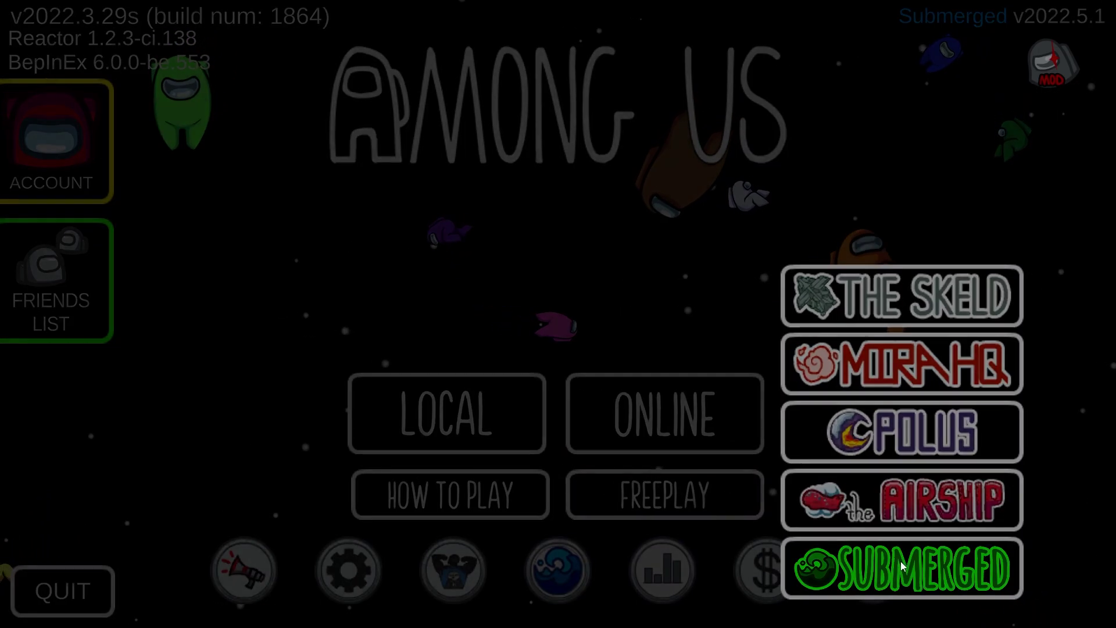